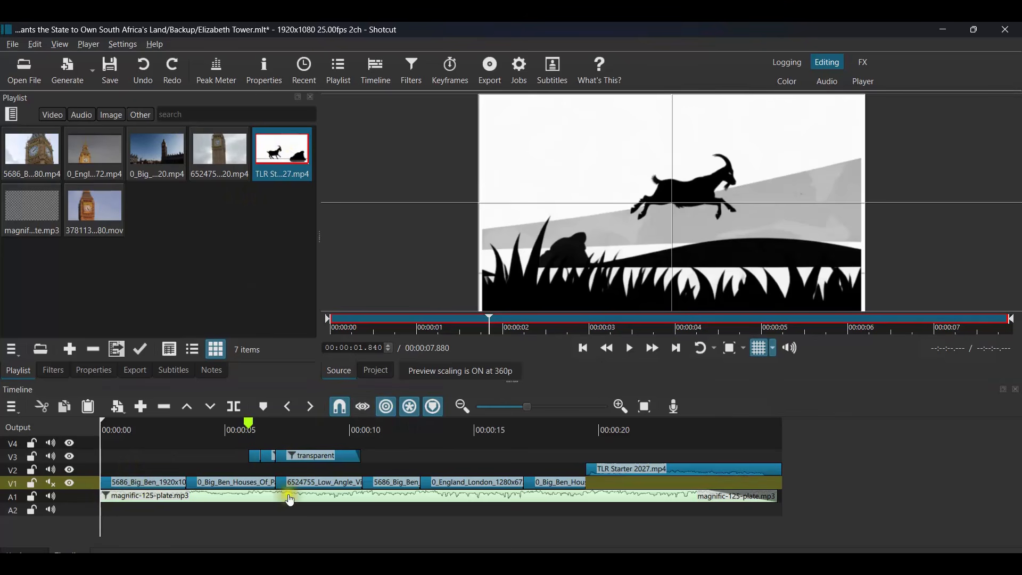
Turn off rippling for the current track, for all tracks and for markers.
click(386, 406)
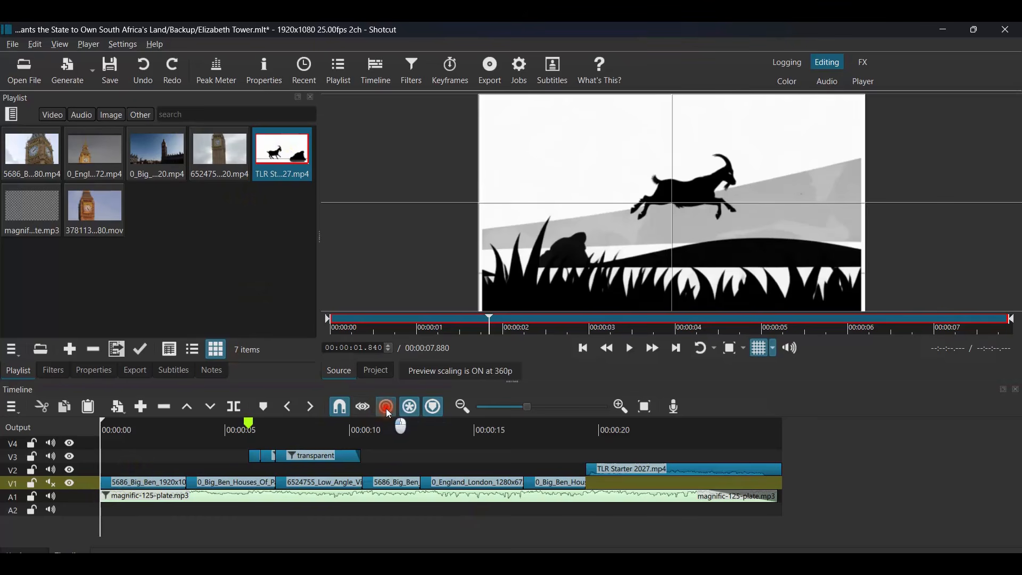
click(415, 413)
click(433, 410)
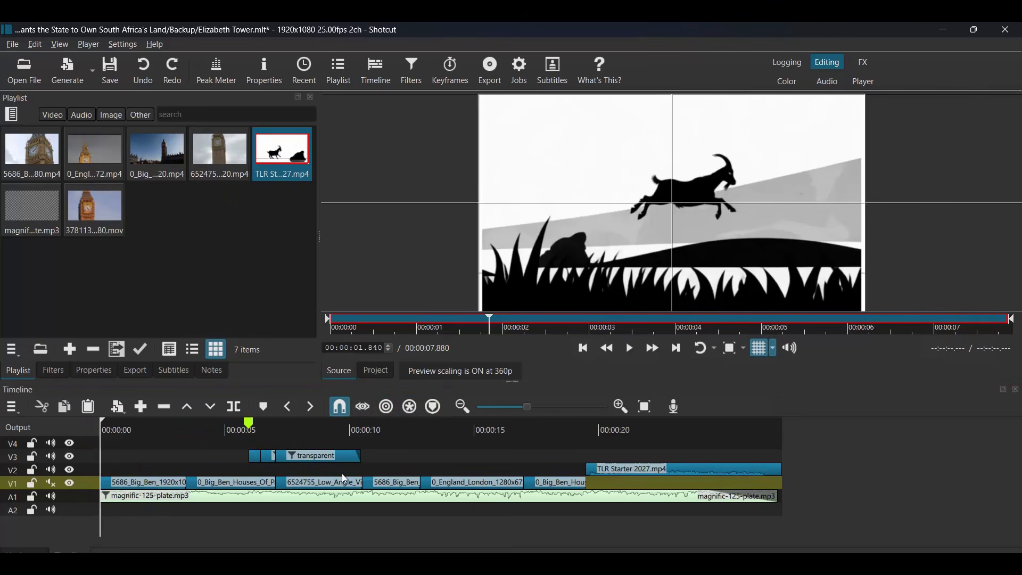
Select all timeline clips, shift them together to start at the marker, and place TLR Starter 2027.mp4 at the beginning of V1.
key(ctrl+a)
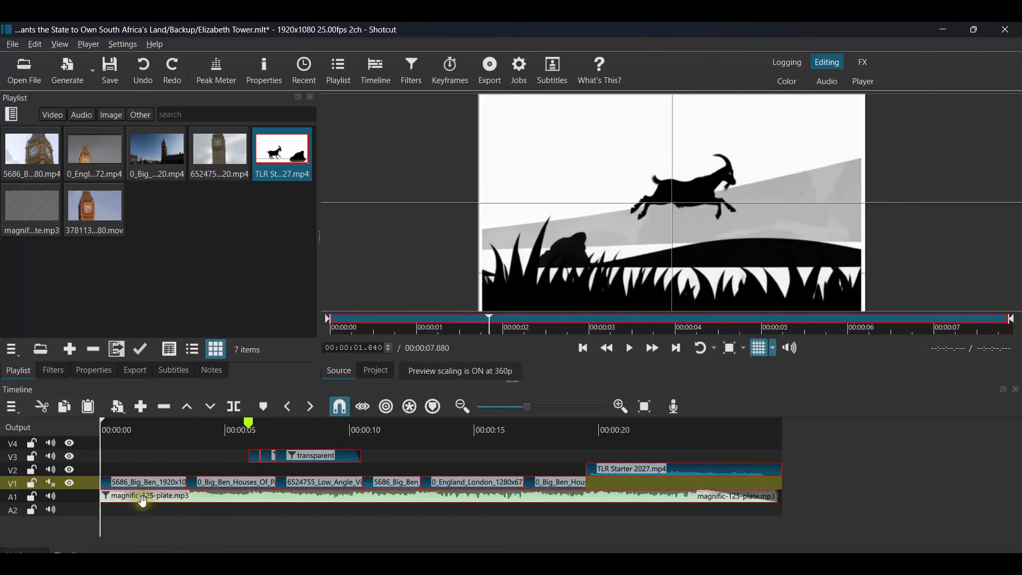
click(188, 512)
drag(188, 512, 292, 507)
drag(294, 179, 107, 481)
key(space)
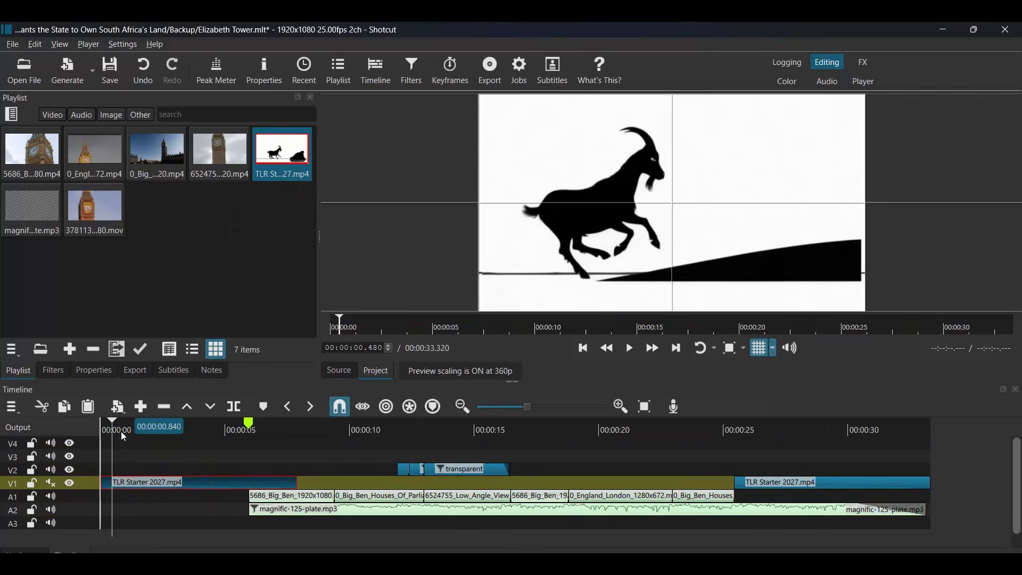
Undo the insertion of TLR Starter 2027.mp4 and the group move of the clips, and clear the group selection.
key(ctrl+z)
key(ctrl+z)
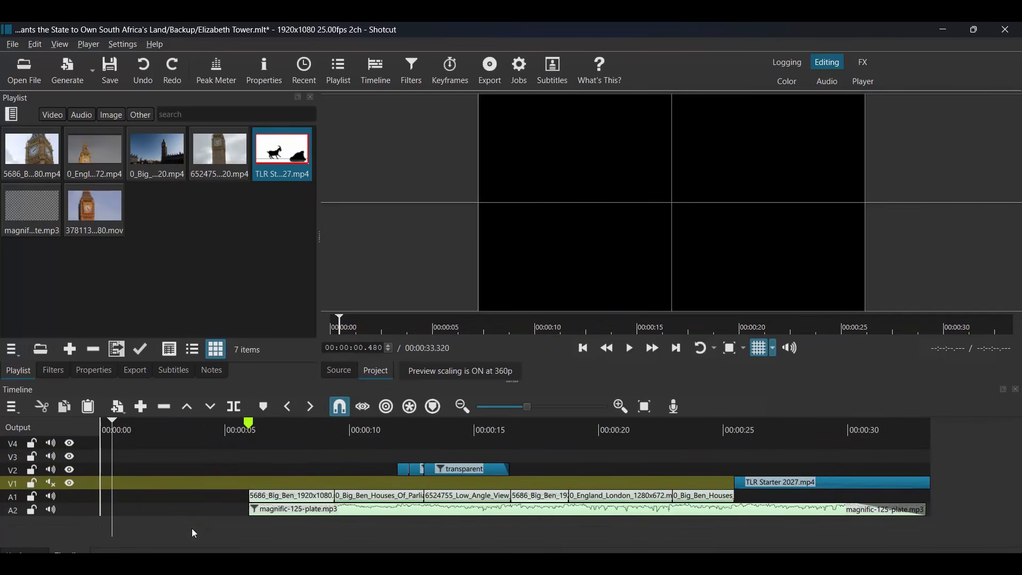
key(ctrl+z)
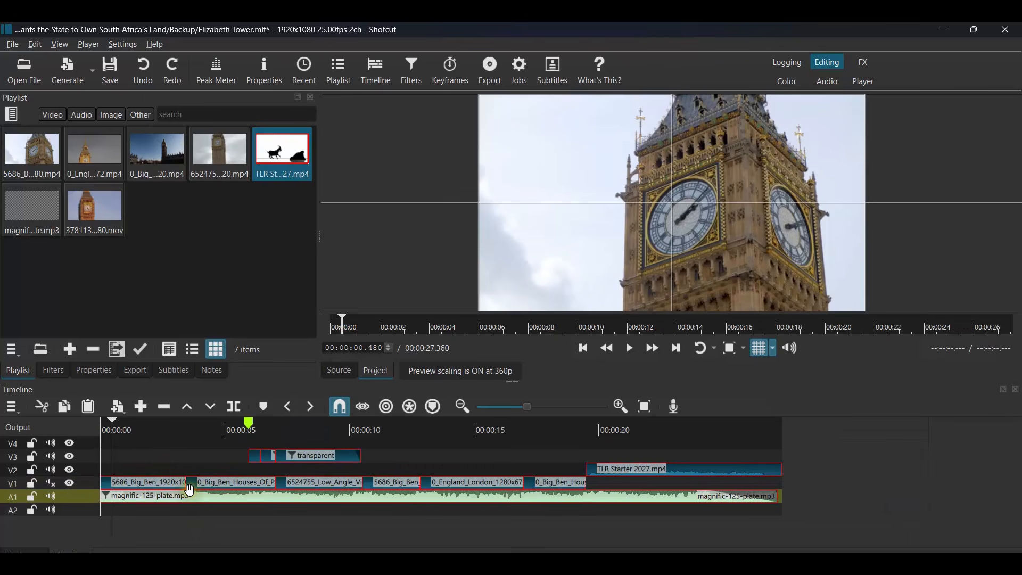
click(215, 488)
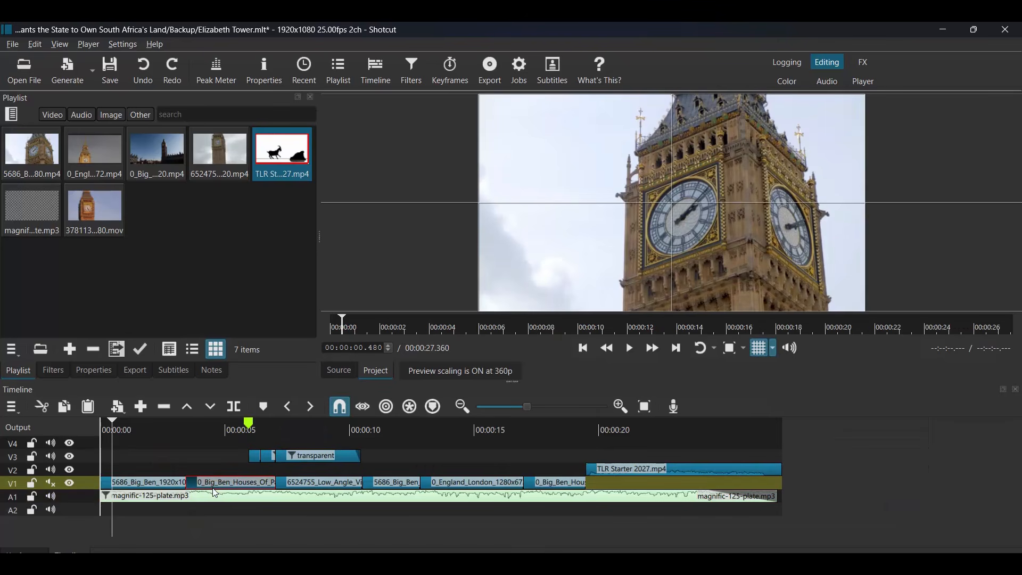
Turn on Ripple All Tracks only, try adding TLR Starter 2027.mp4 at the start of V1, and undo it.
click(415, 410)
drag(288, 154, 102, 489)
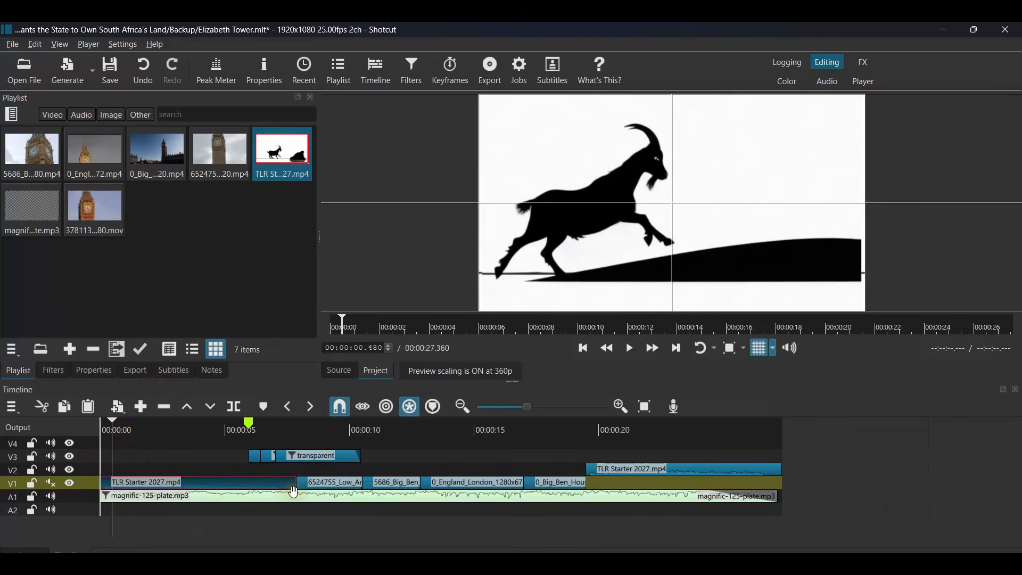
key(ctrl+z)
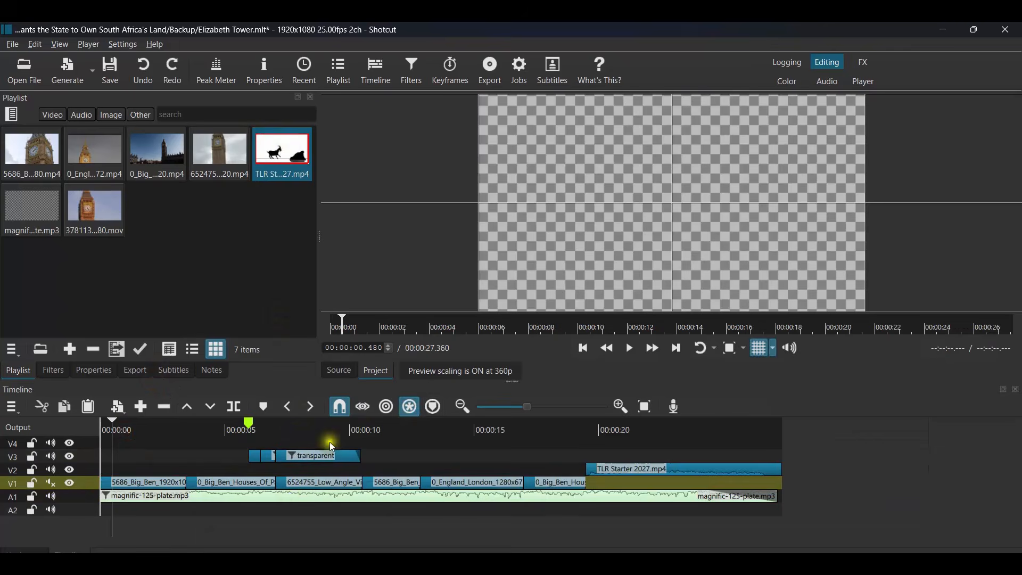
Turn on Ripple Trim and Drop as well, insert TLR Starter 2027.mp4 at the start of V1, and undo the insertion.
click(386, 407)
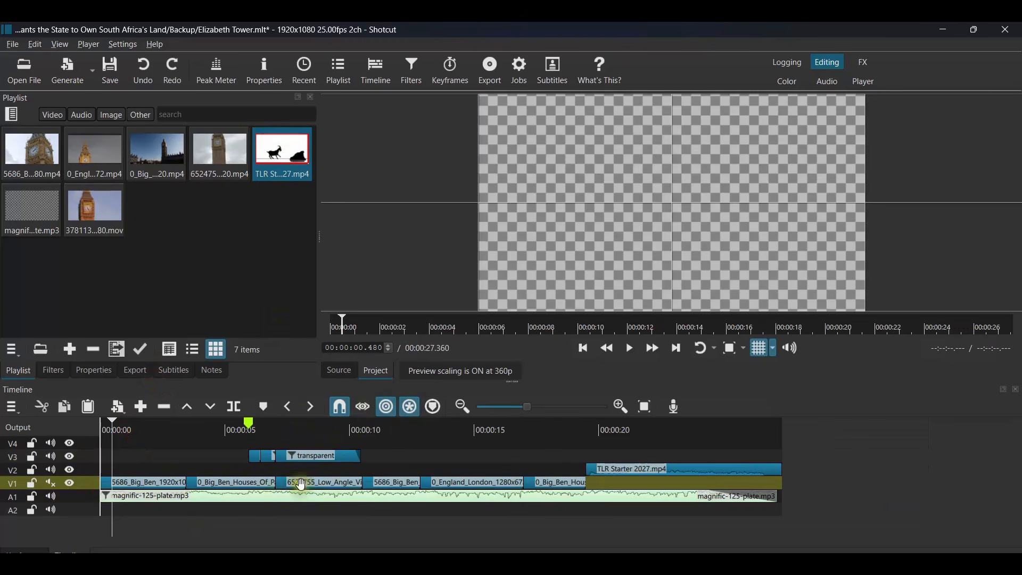
drag(163, 401, 105, 484)
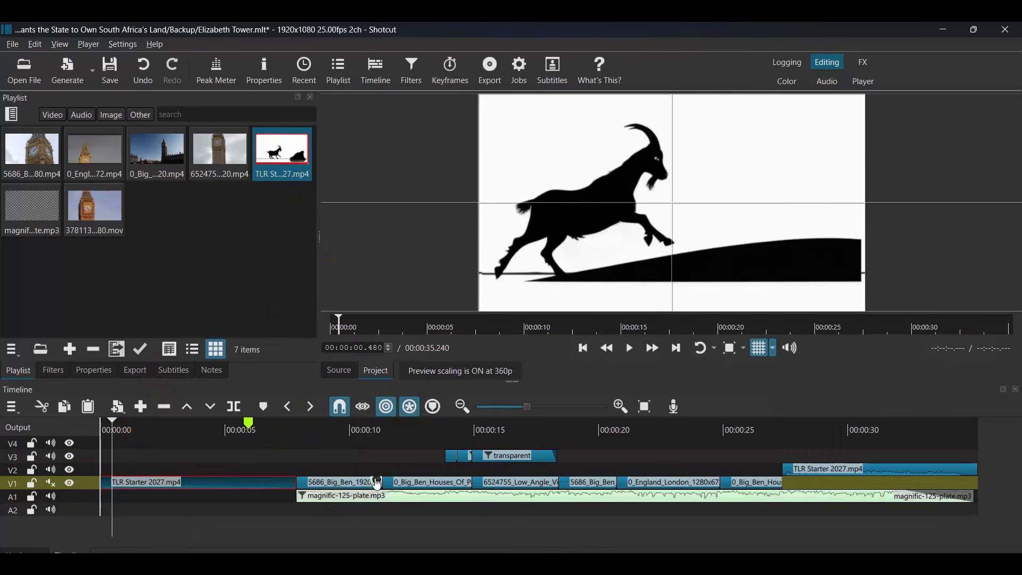
key(ctrl+z)
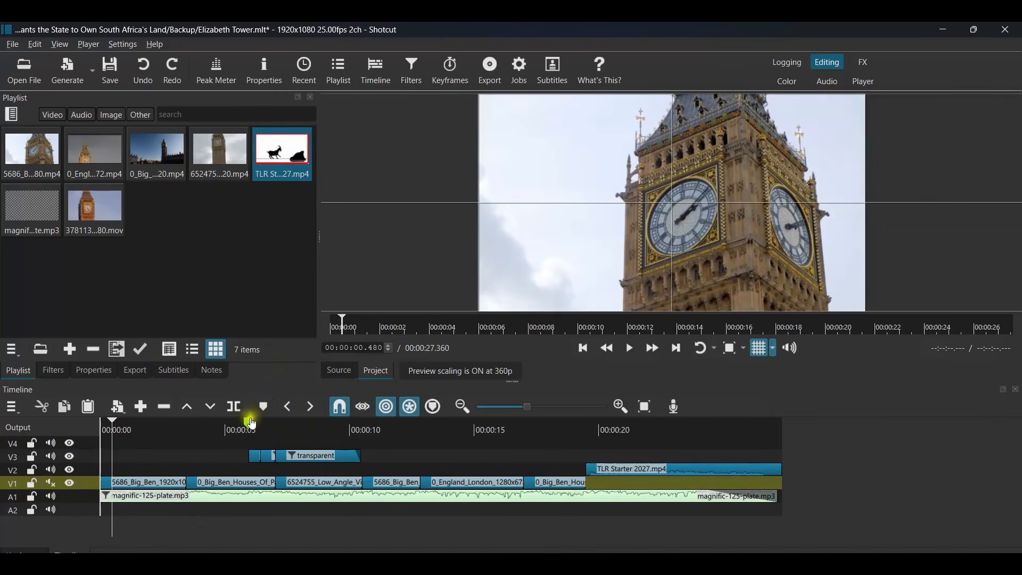
Turn on Ripple Markers, insert TLR Starter 2027.mp4 at the start of V1, and ripple delete that clip again.
click(250, 425)
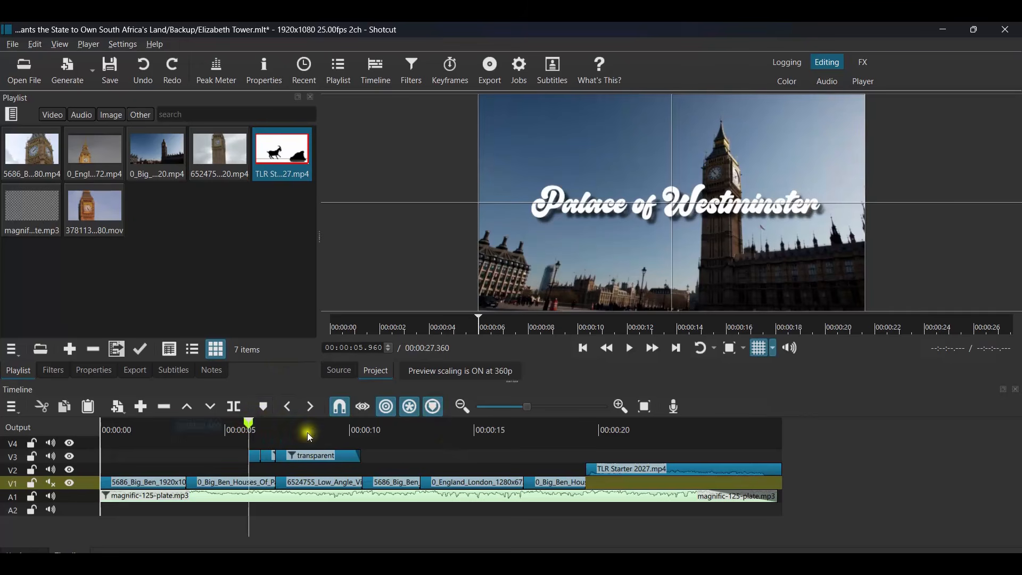
drag(292, 154, 100, 483)
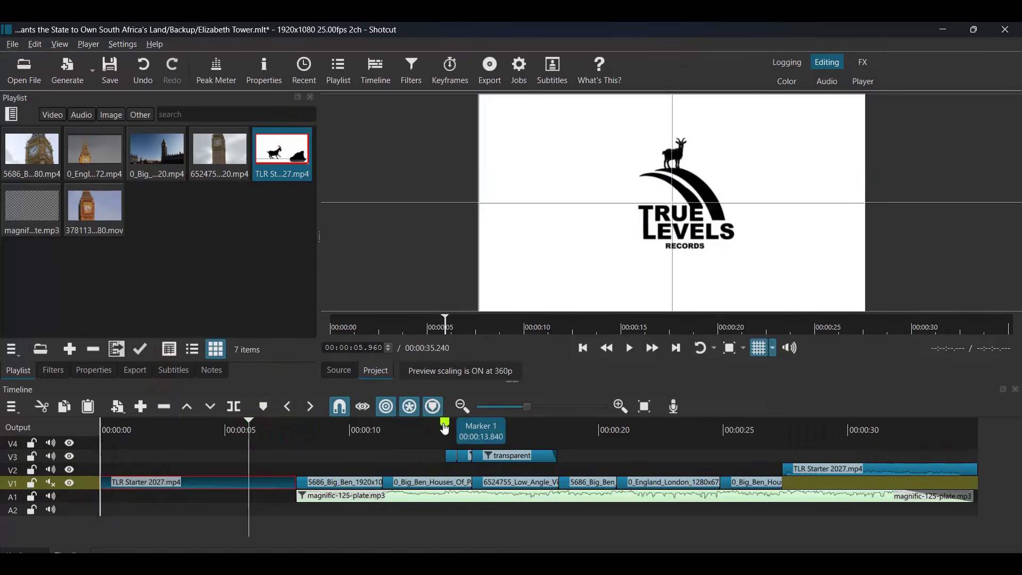
drag(158, 424, 111, 456)
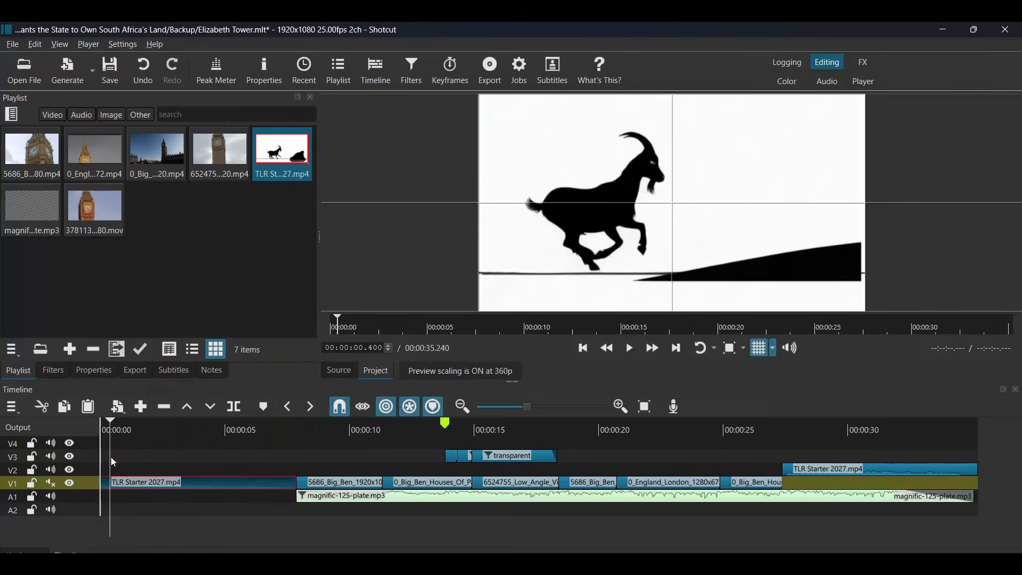
key(Delete)
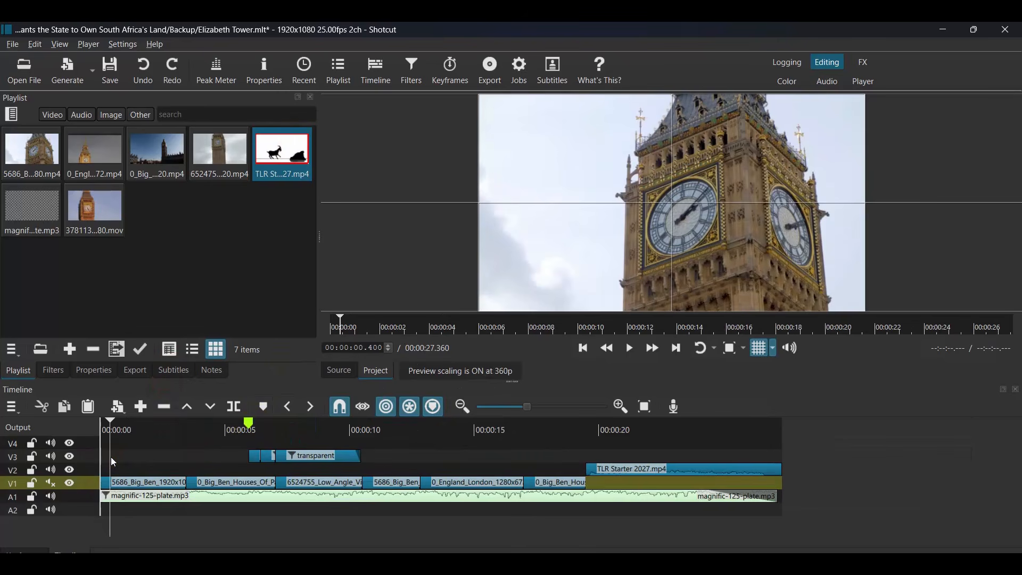
Load 378113_1080p_1920x1080.mov into the source player and replace the second clip on V1, 0_Big_Ben_Houses_Of_Parliament, with it.
click(105, 198)
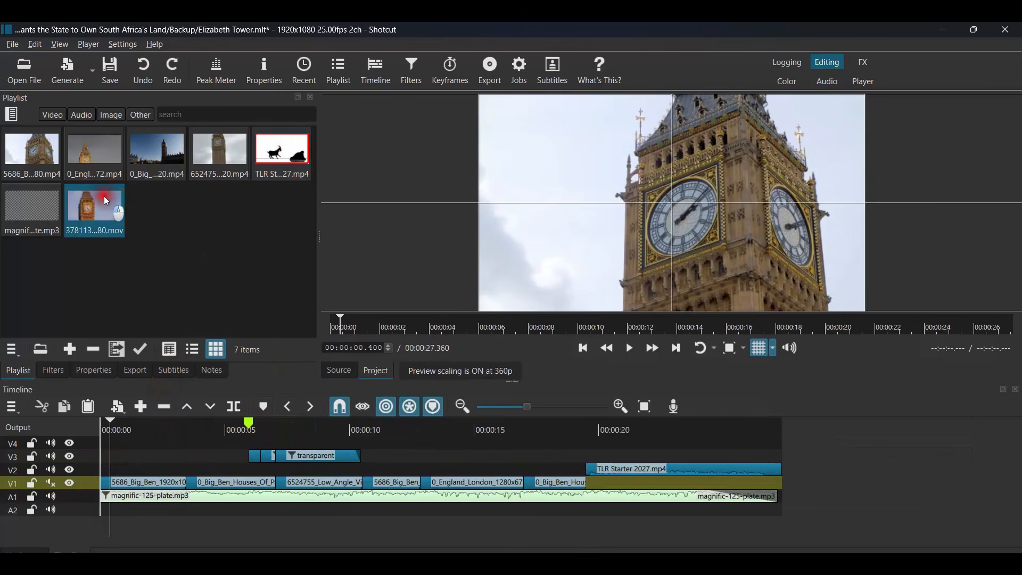
double_click(104, 195)
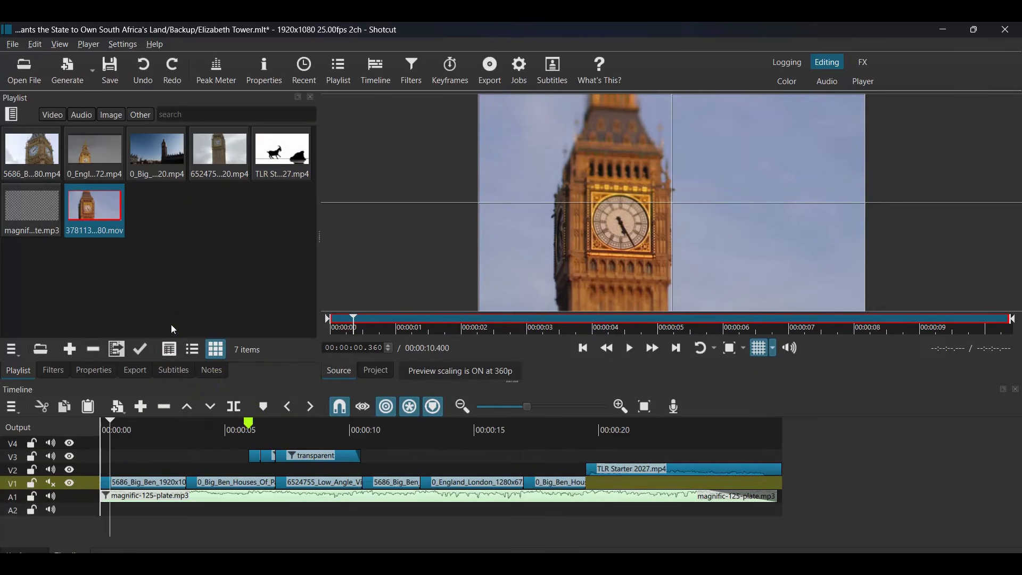
double_click(96, 209)
key(space)
click(219, 482)
click(217, 428)
key(space)
key(space)
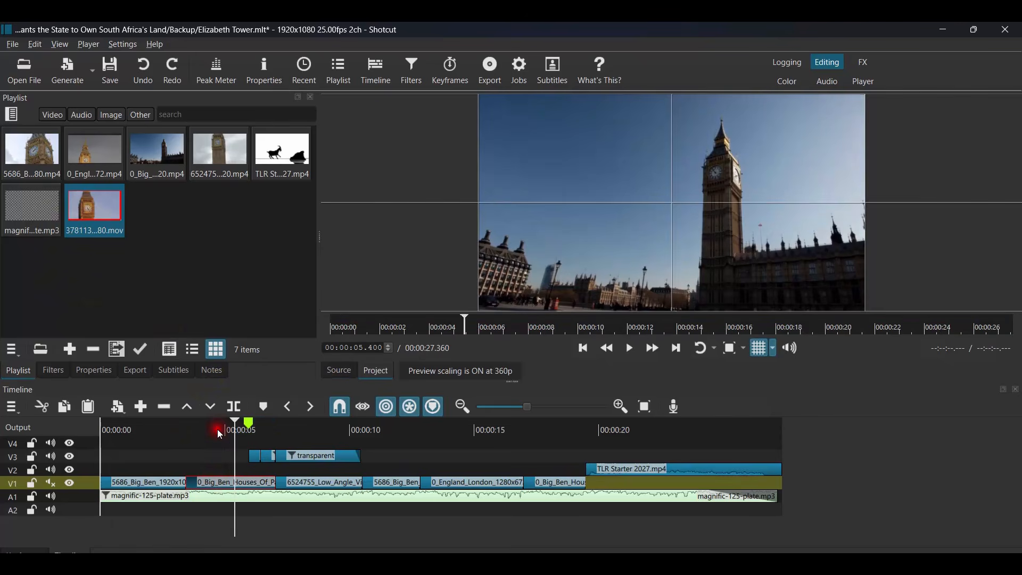
key(r)
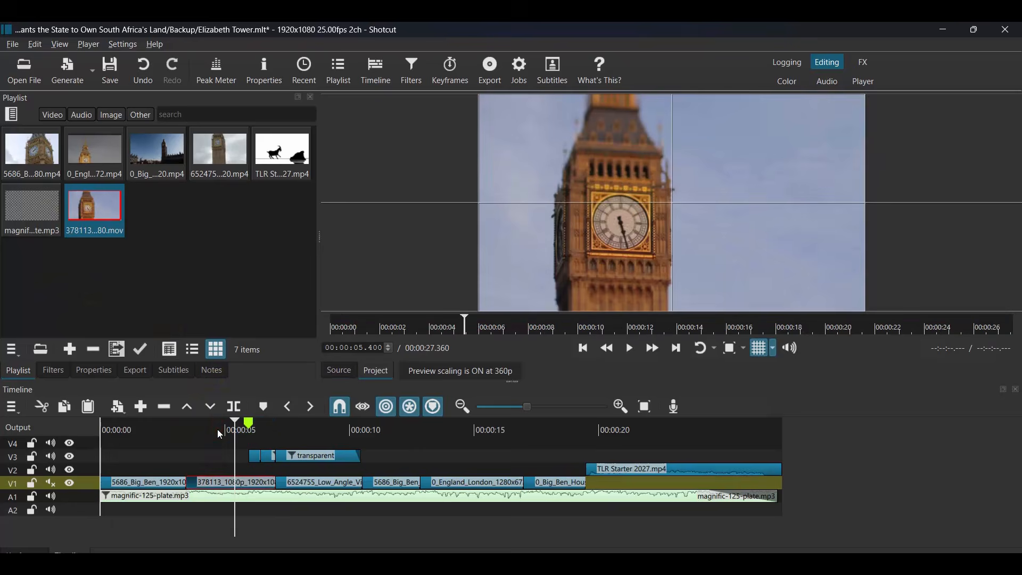
Play back the replaced section of V1, undo the clip replacement, and return the playhead to the second clip.
key(space)
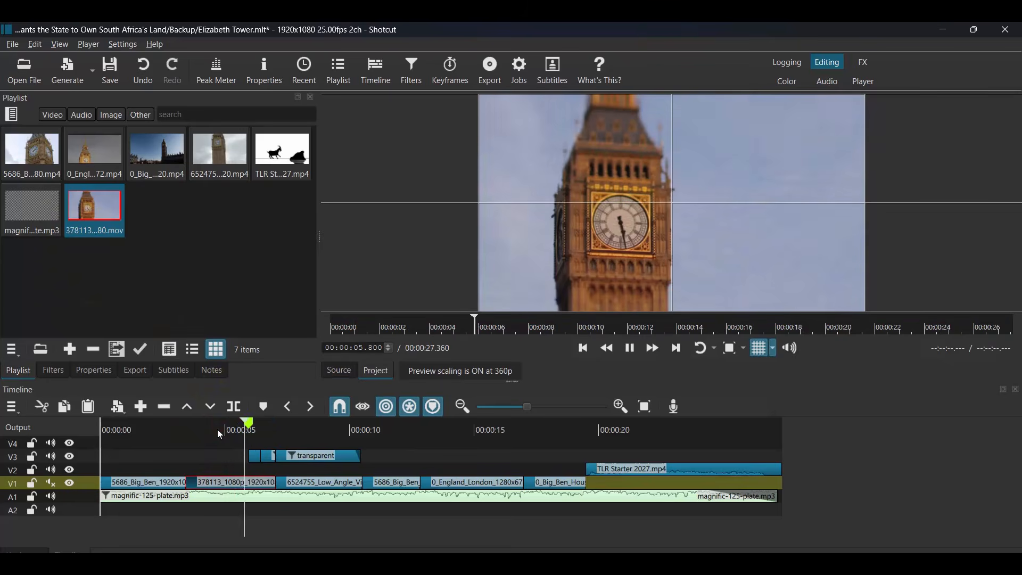
key(space)
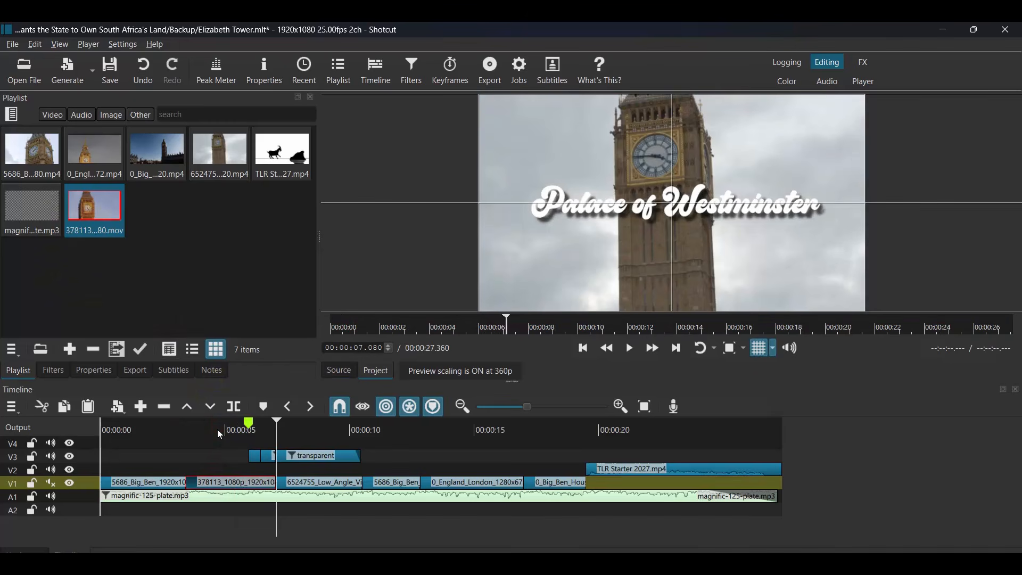
key(ctrl+z)
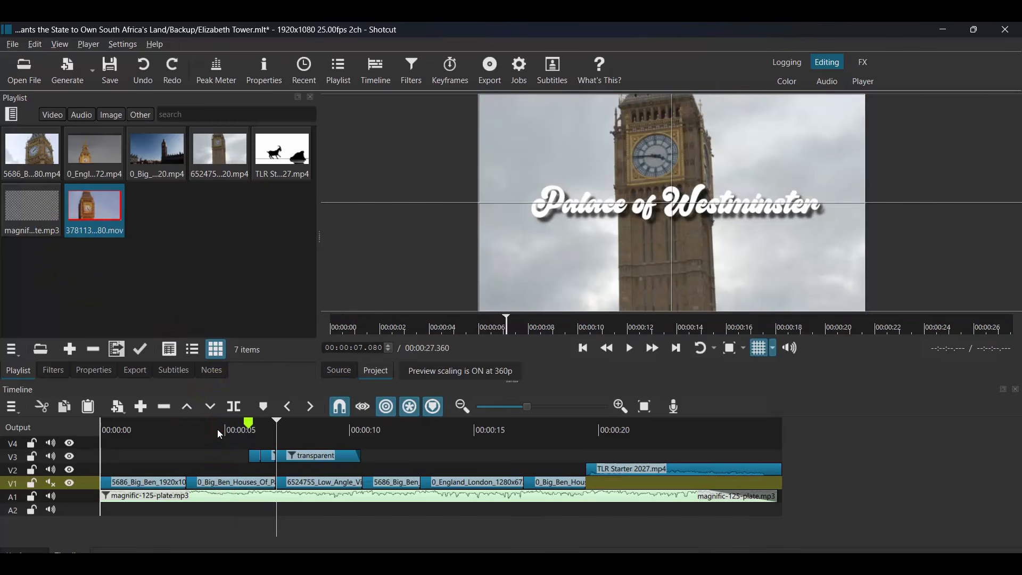
click(212, 430)
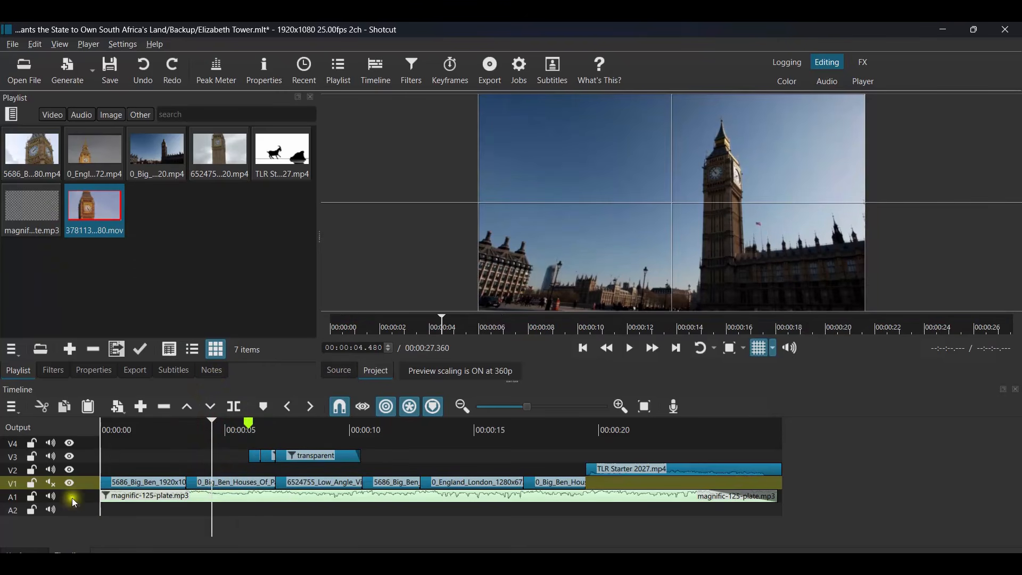
Lock track A1, insert 378113_1080p_1920x1080.mov after the first clip on V1, and play the inserted clip.
click(37, 499)
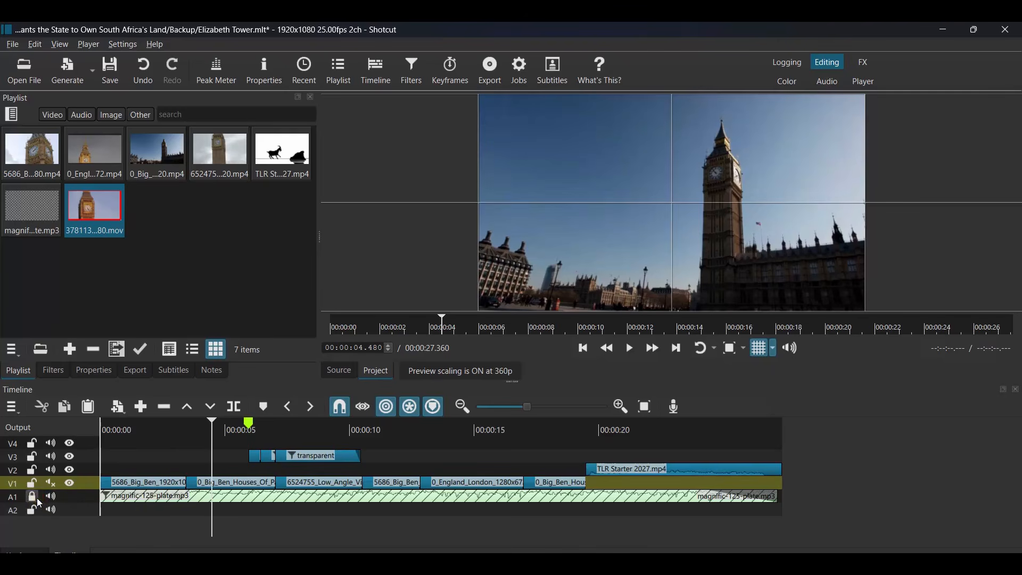
drag(97, 209, 185, 482)
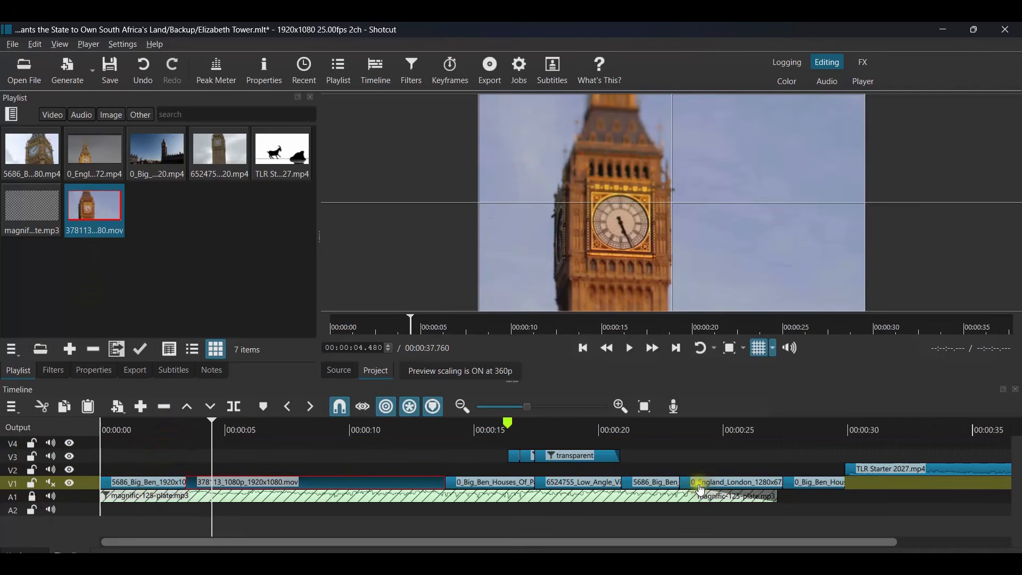
click(186, 429)
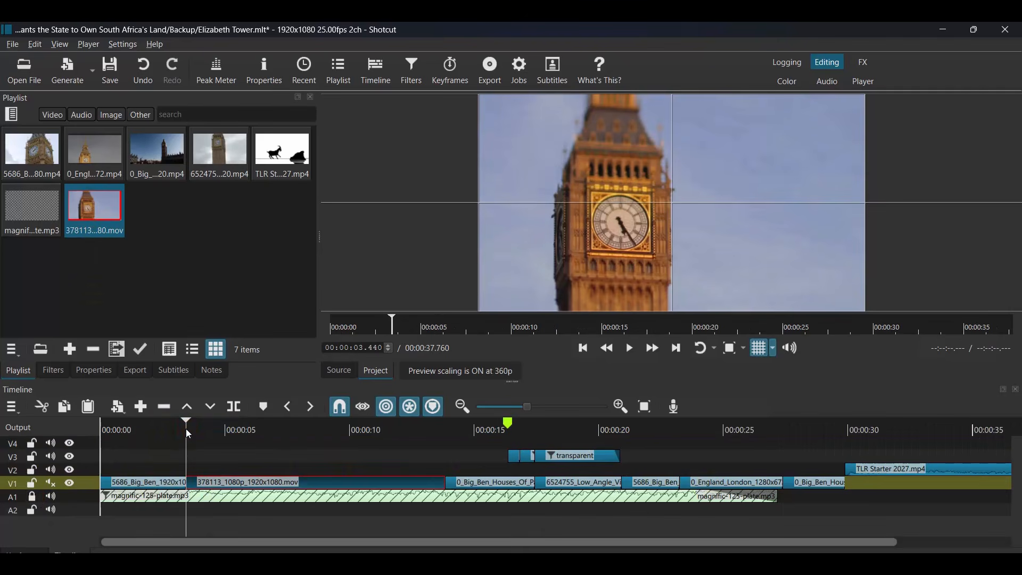
key(space)
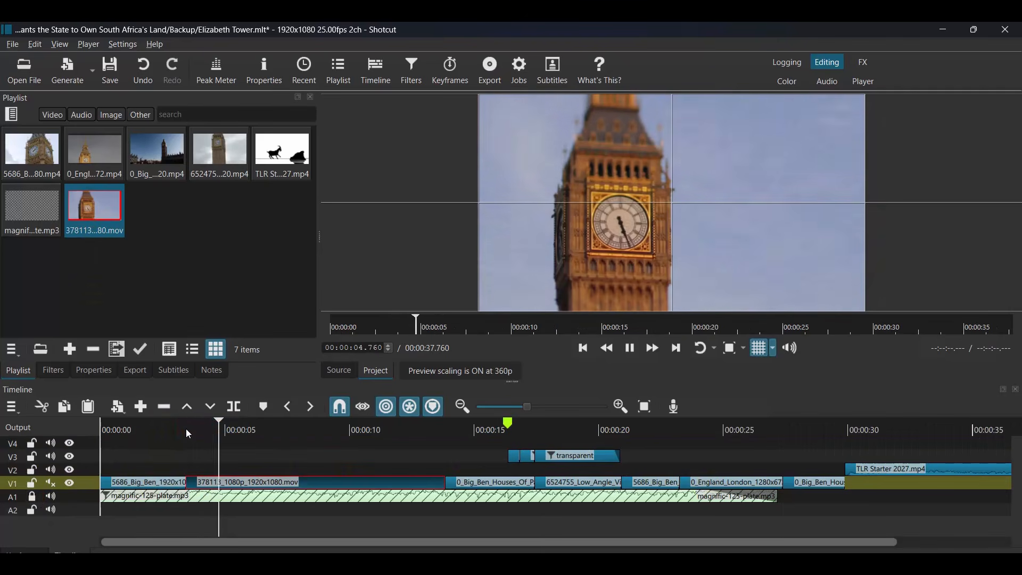
key(space)
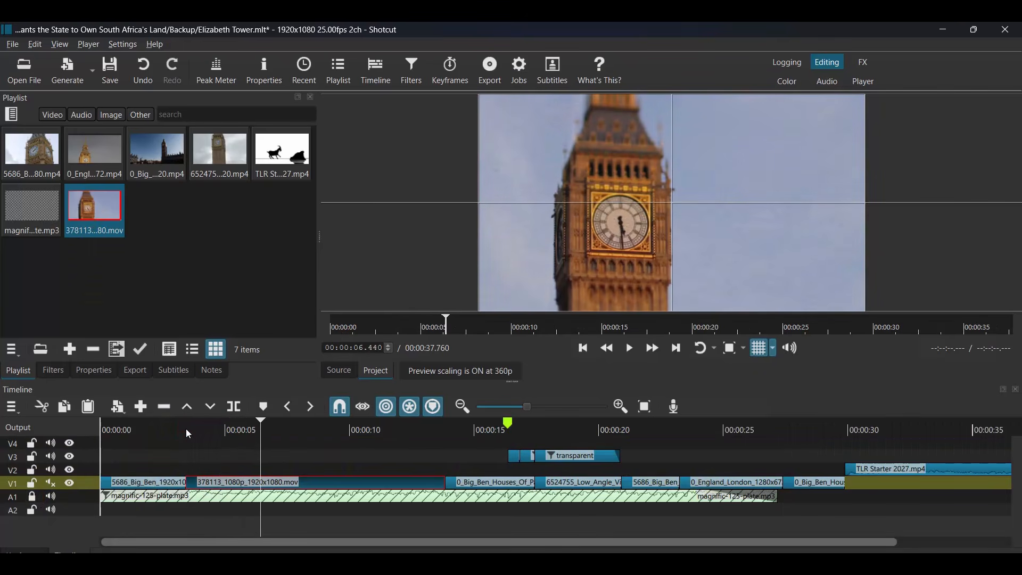
key(space)
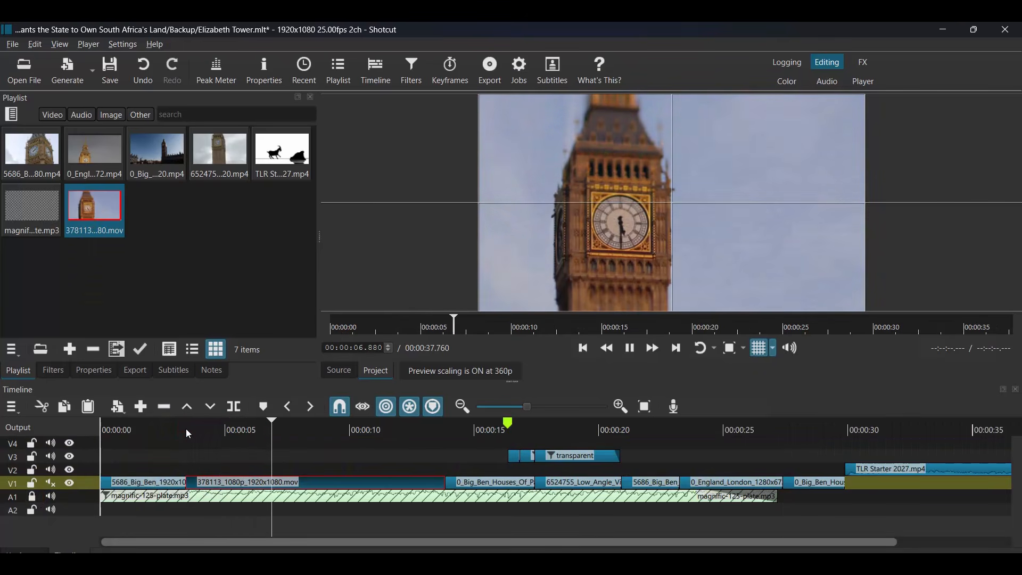
key(space)
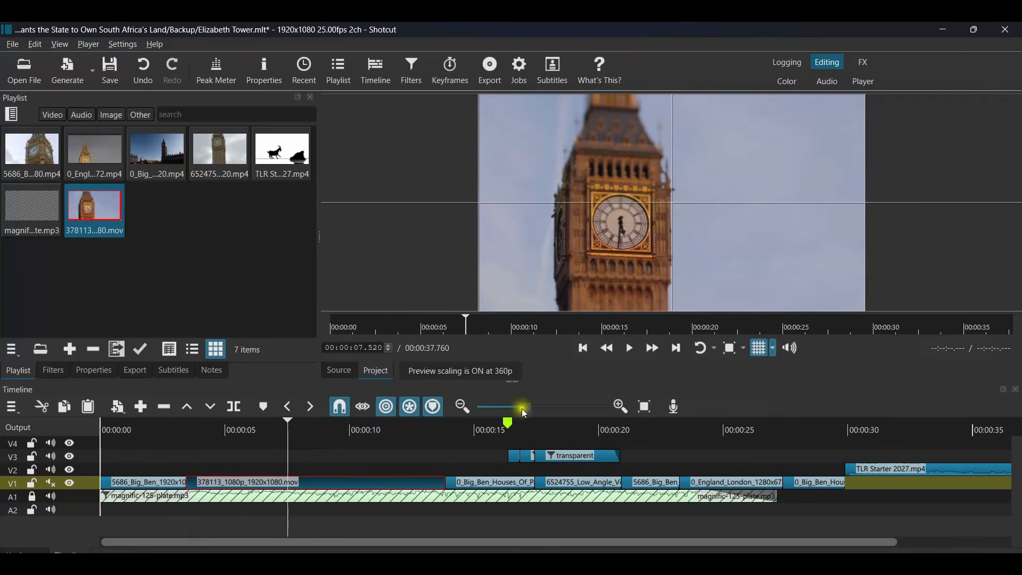
Ripple trim the end of the inserted 378113_1080p_1920x1080.mov clip to 00:00:07.040 and fit the whole timeline in view.
drag(530, 413, 540, 410)
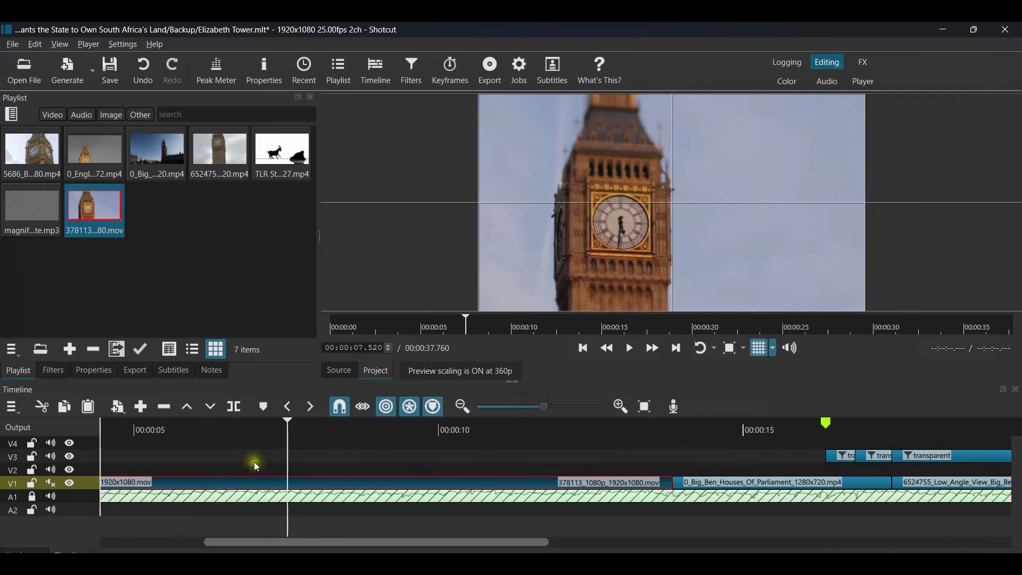
drag(283, 438, 259, 436)
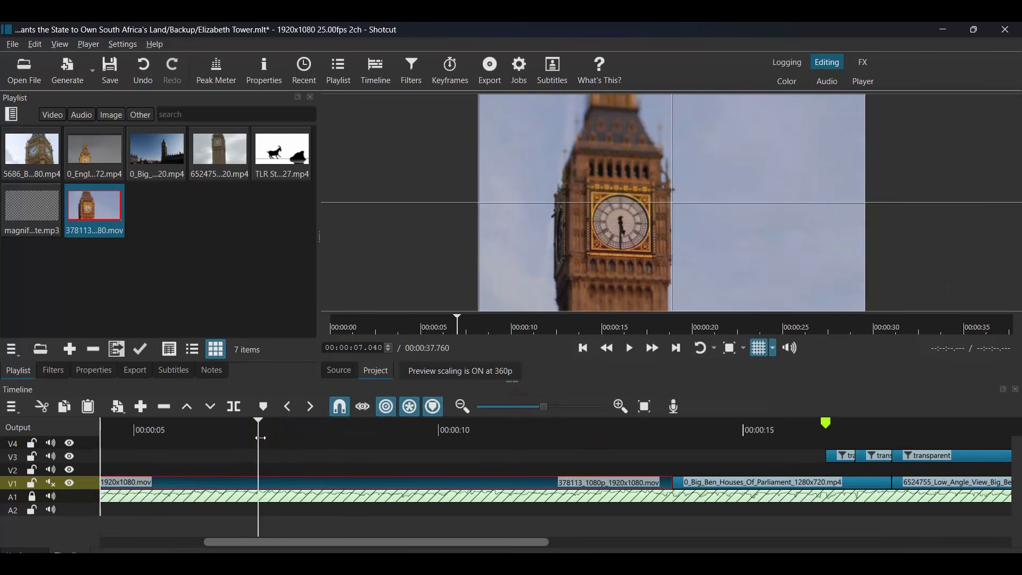
key(])
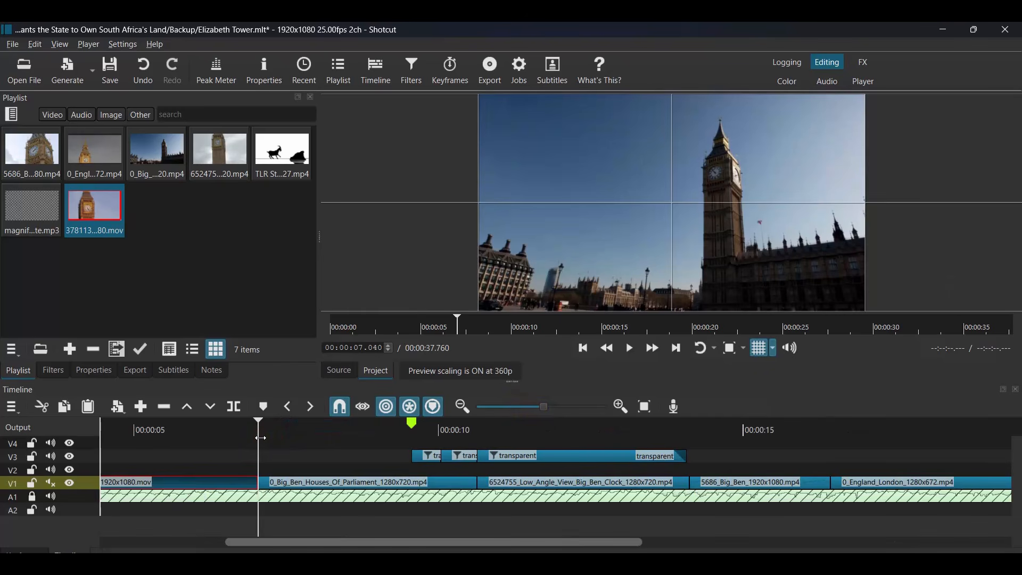
click(646, 406)
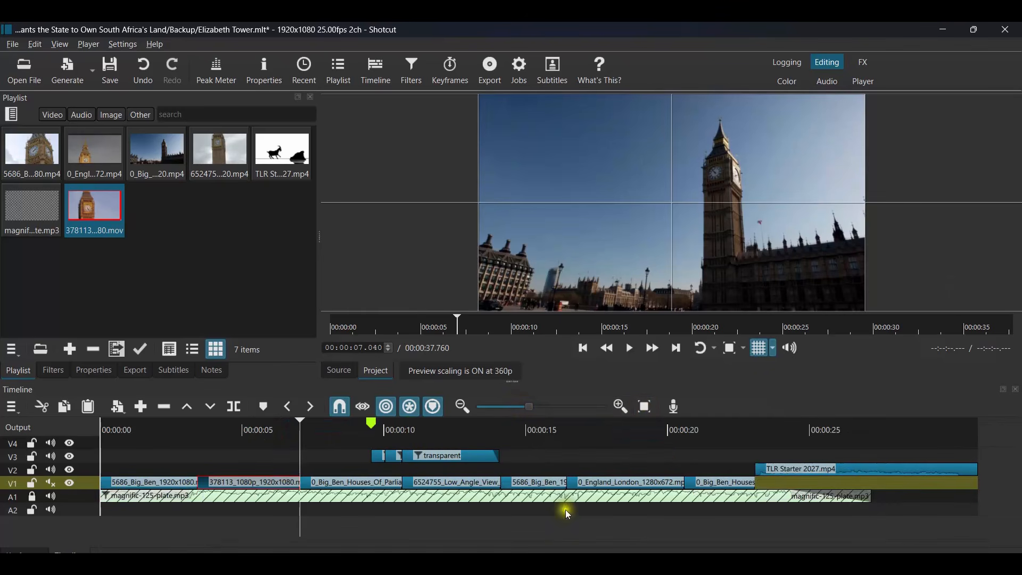
Unlock track A1 and try to extend the end of its magnific-125-plate.mp3 clip with the ripple modes on.
click(52, 485)
click(32, 497)
click(33, 499)
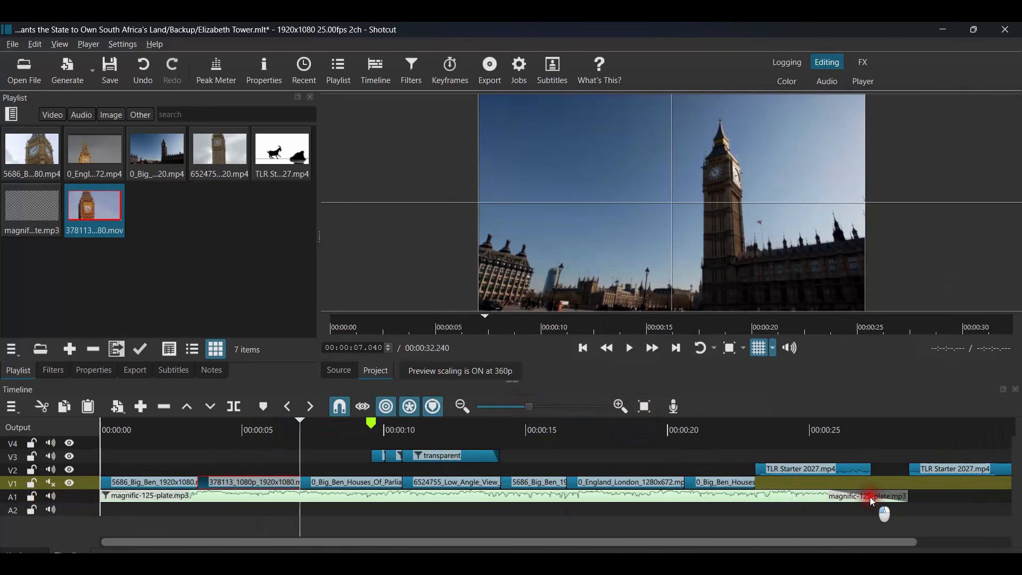
drag(869, 496, 882, 500)
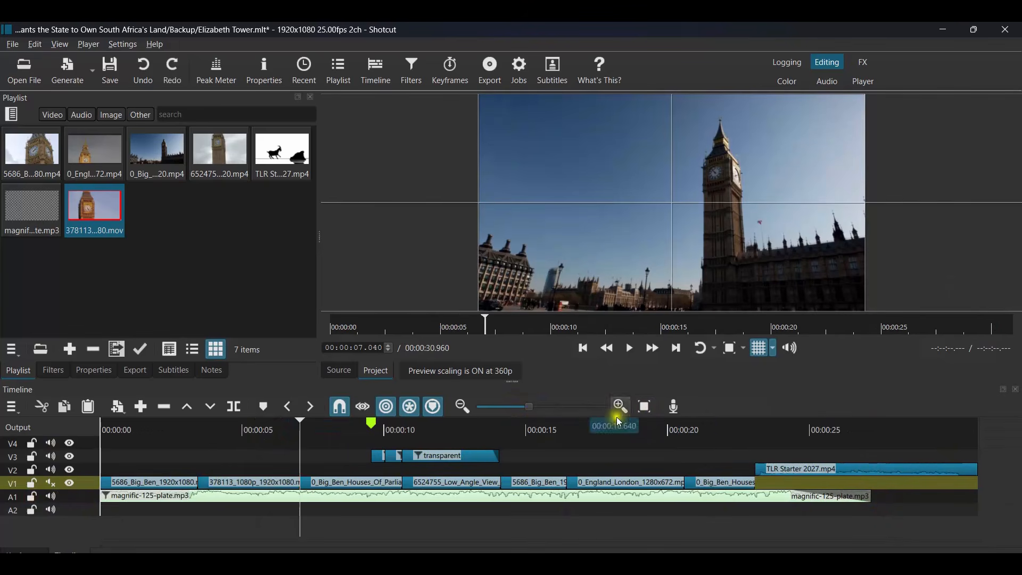
Turn off all ripple modes and extend the end of magnific-125-plate.mp3 on A1 to the end of TLR Starter 2027.mp4 on V2.
click(435, 407)
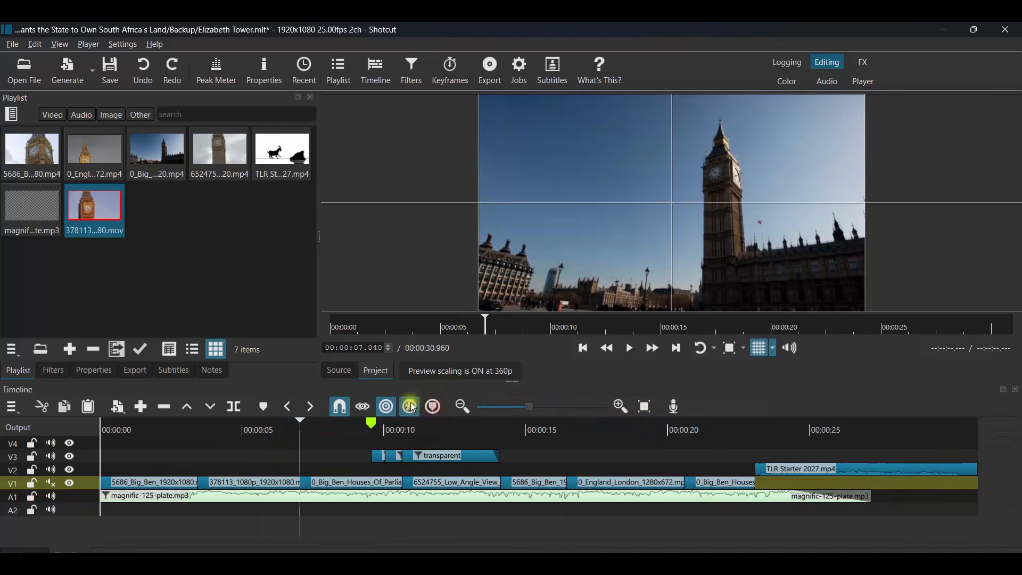
click(394, 410)
click(415, 408)
click(870, 496)
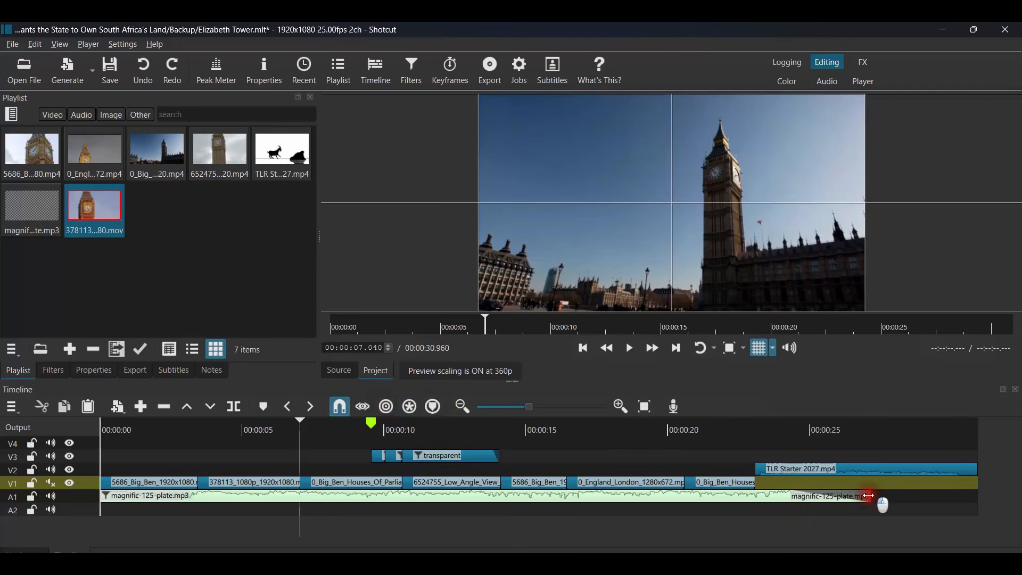
drag(870, 496, 991, 512)
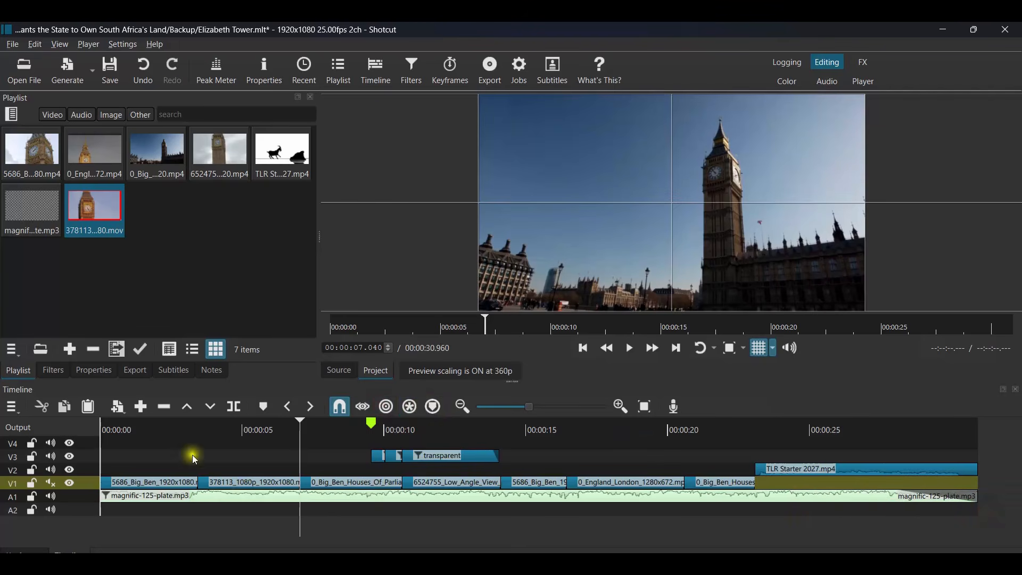
Play the edited timeline from the first clip through the inserted clip and pause at the title on V3.
click(129, 439)
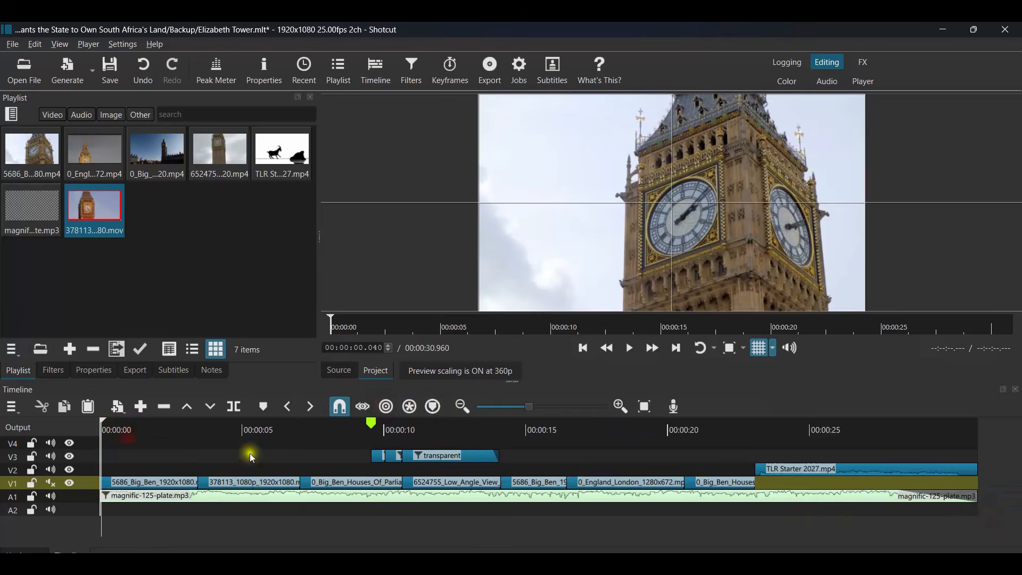
click(226, 428)
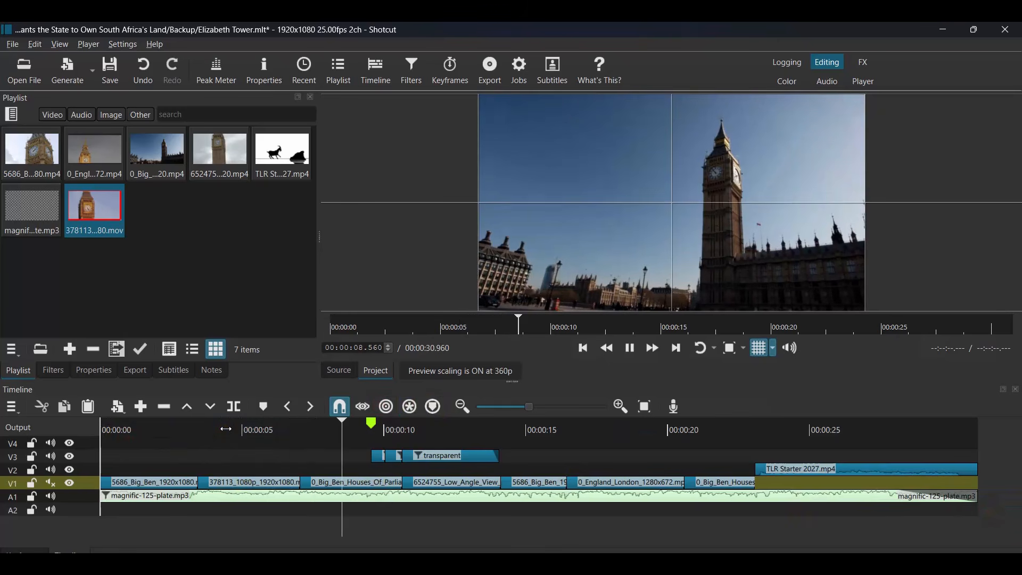
key(space)
key(Right)
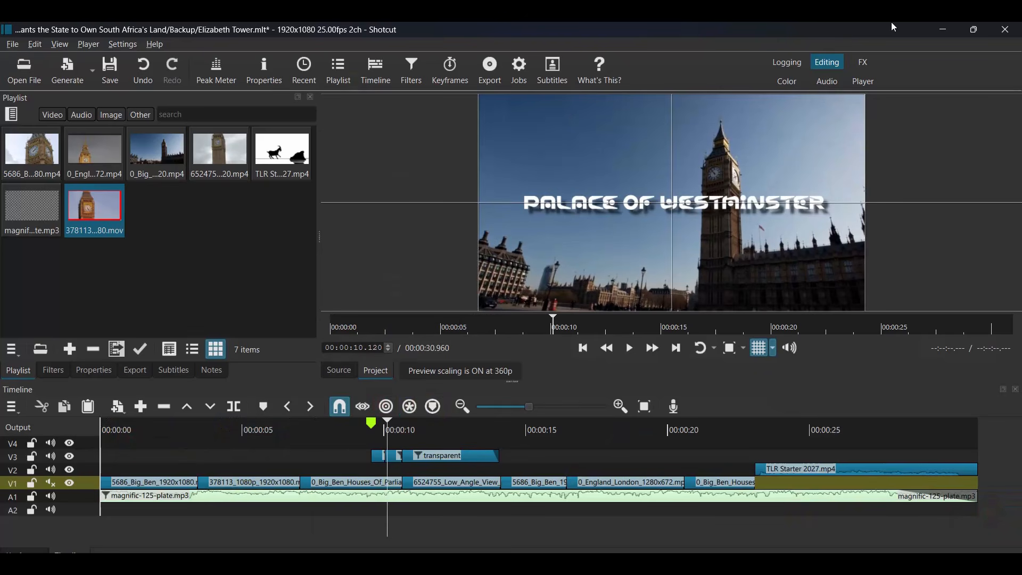
Turn on ripple and ripple all tracks, leaving ripple markers off, and lock track A1.
click(409, 406)
click(388, 407)
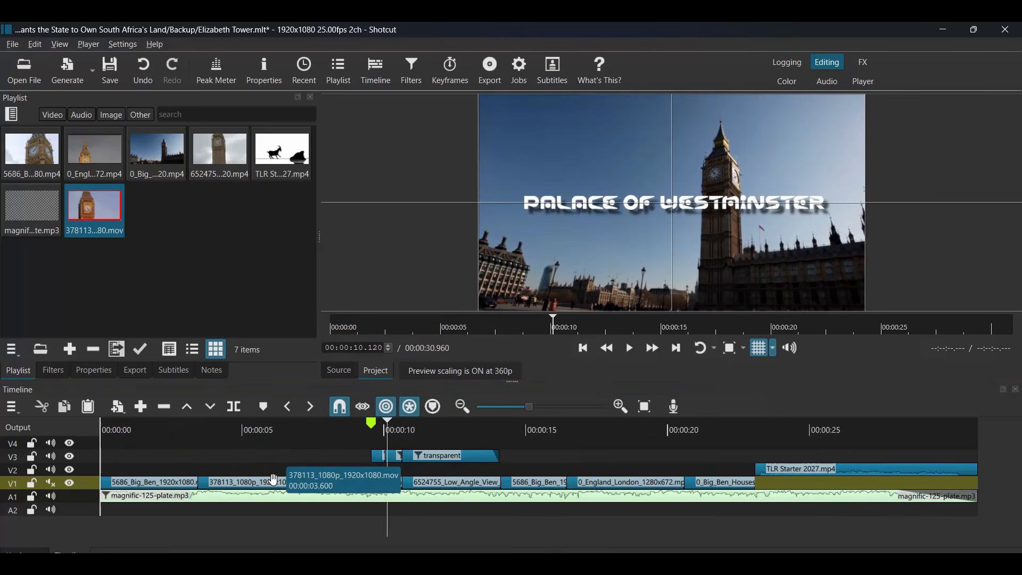
click(32, 496)
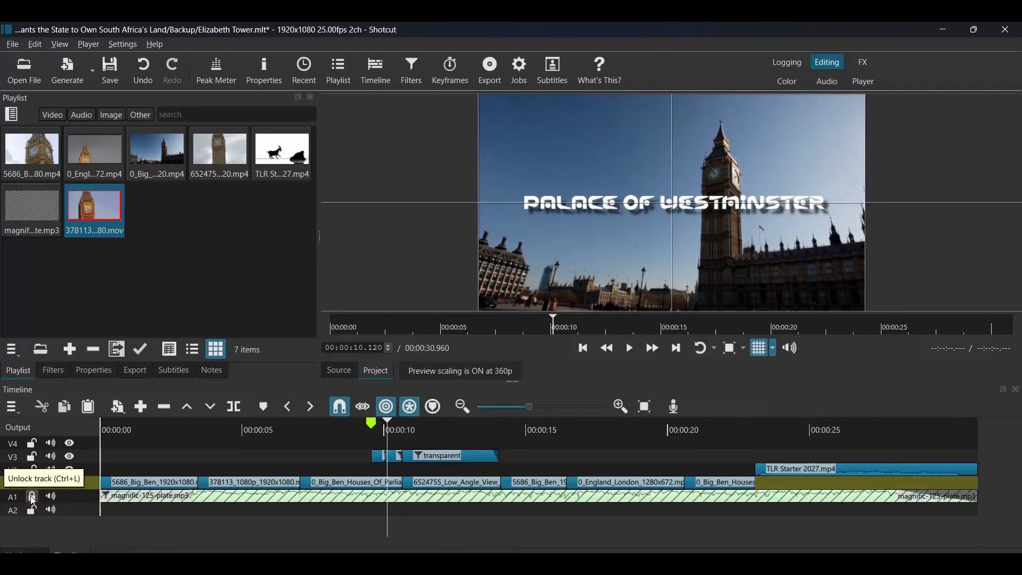